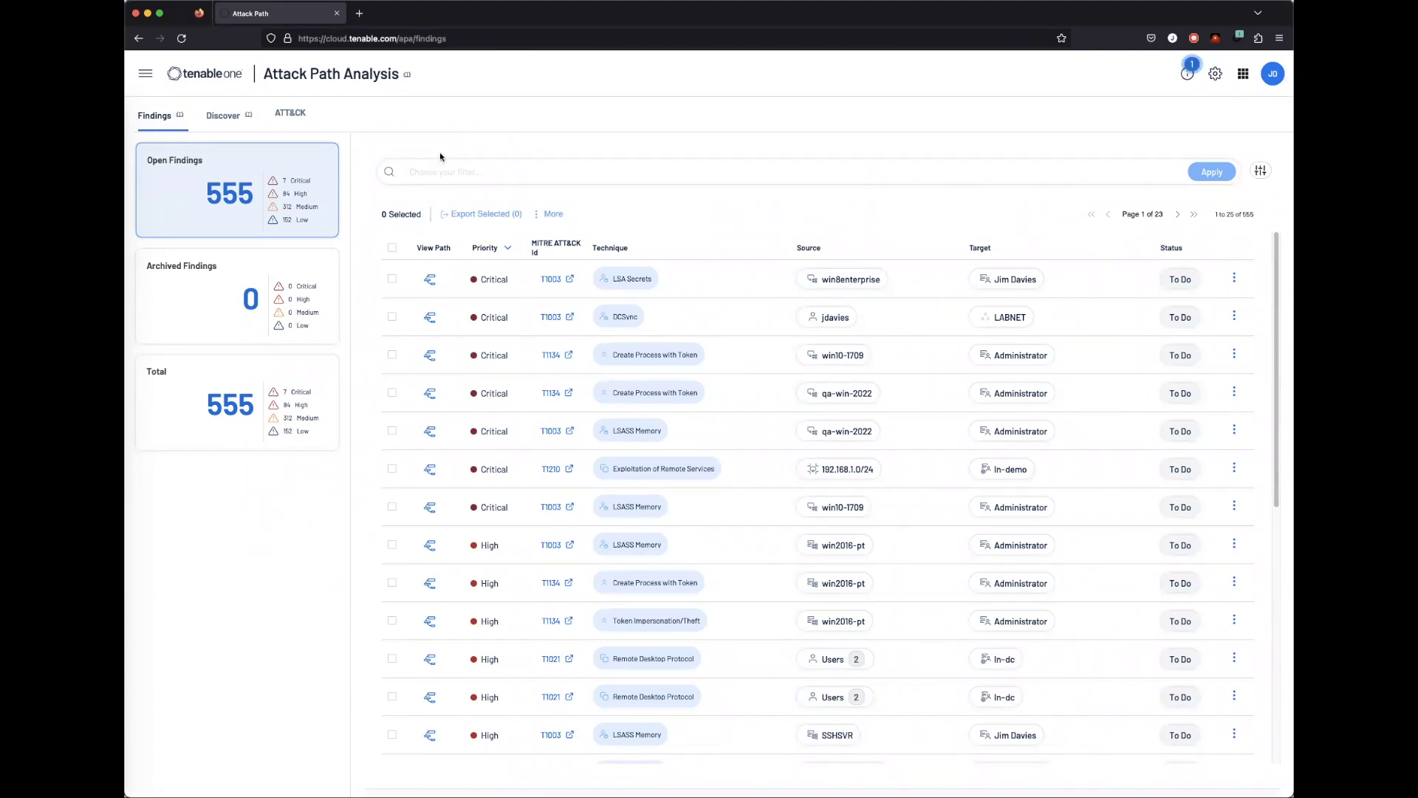
- Switch to the Discover area with its standard queries and query library
click(223, 117)
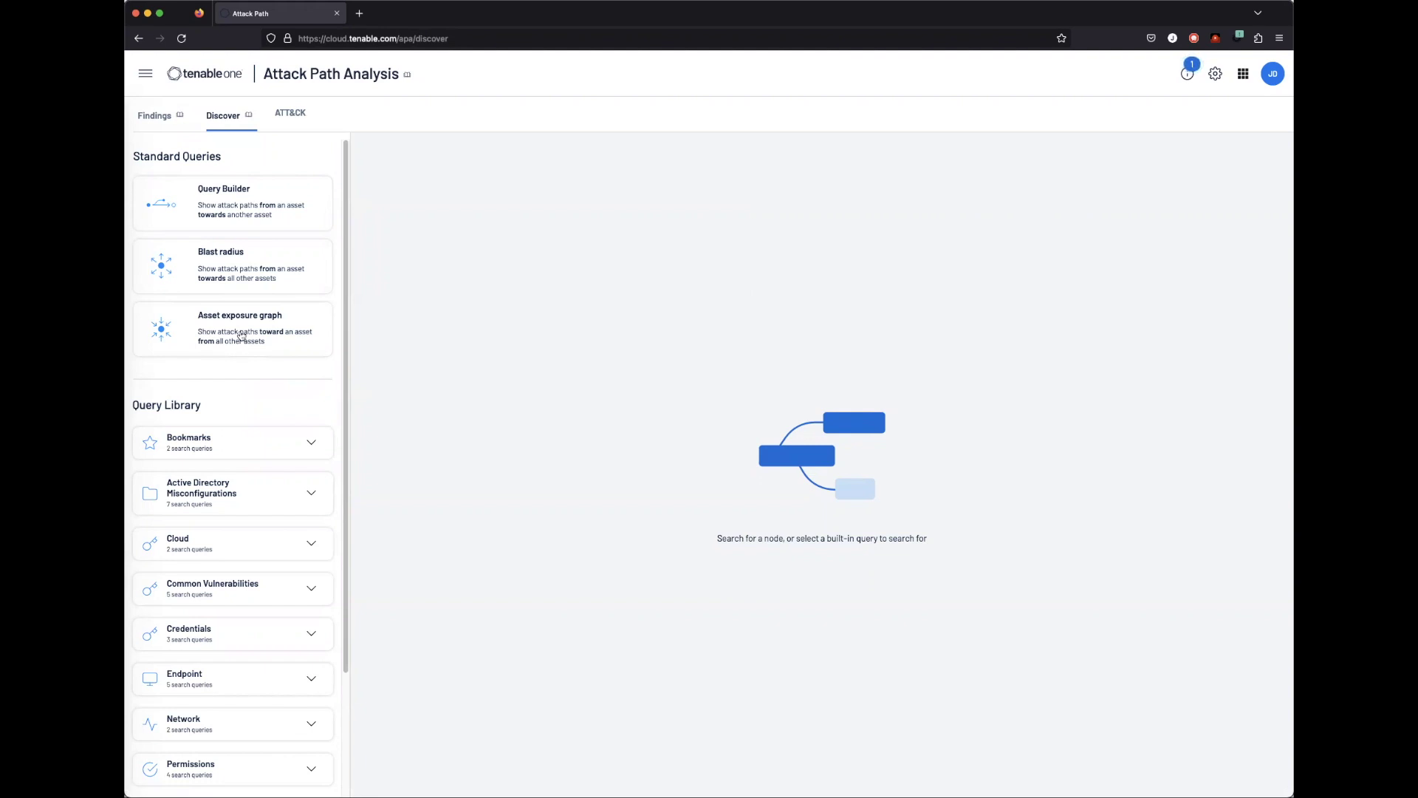
- Start an asset exposure graph query with CriticalAsset as its target
click(241, 330)
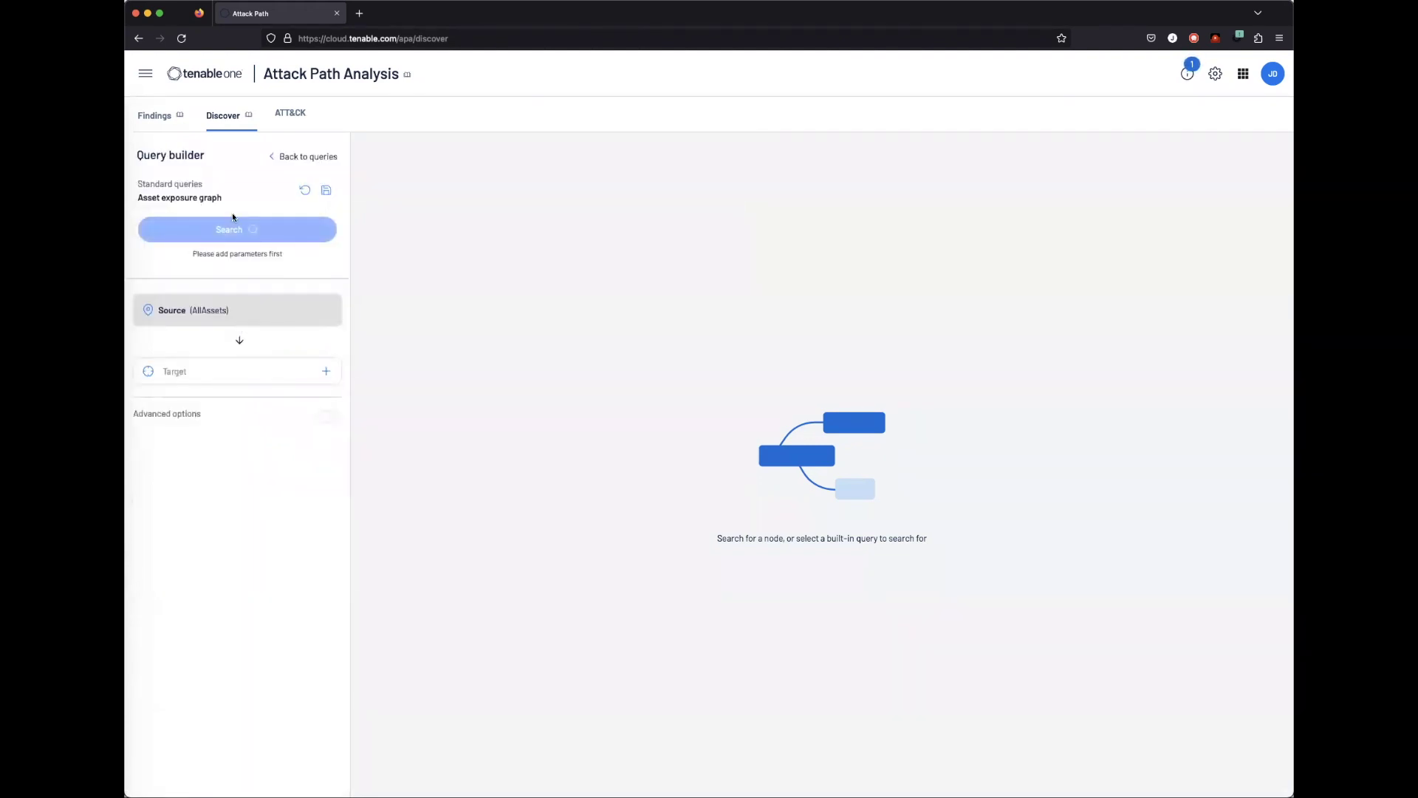
click(221, 370)
- Filter the CriticalAsset target to Name equals ln-dc and run the search
click(230, 461)
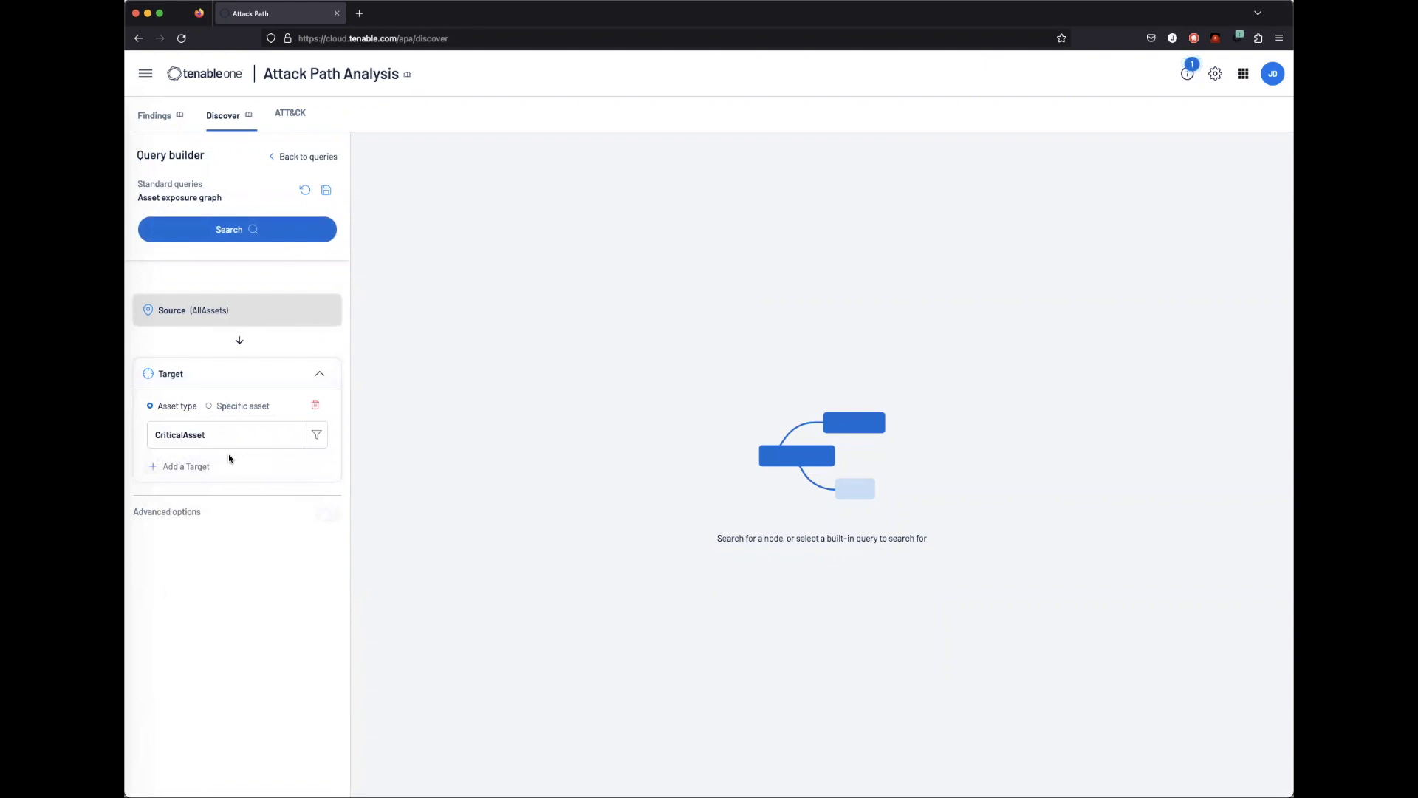
click(316, 432)
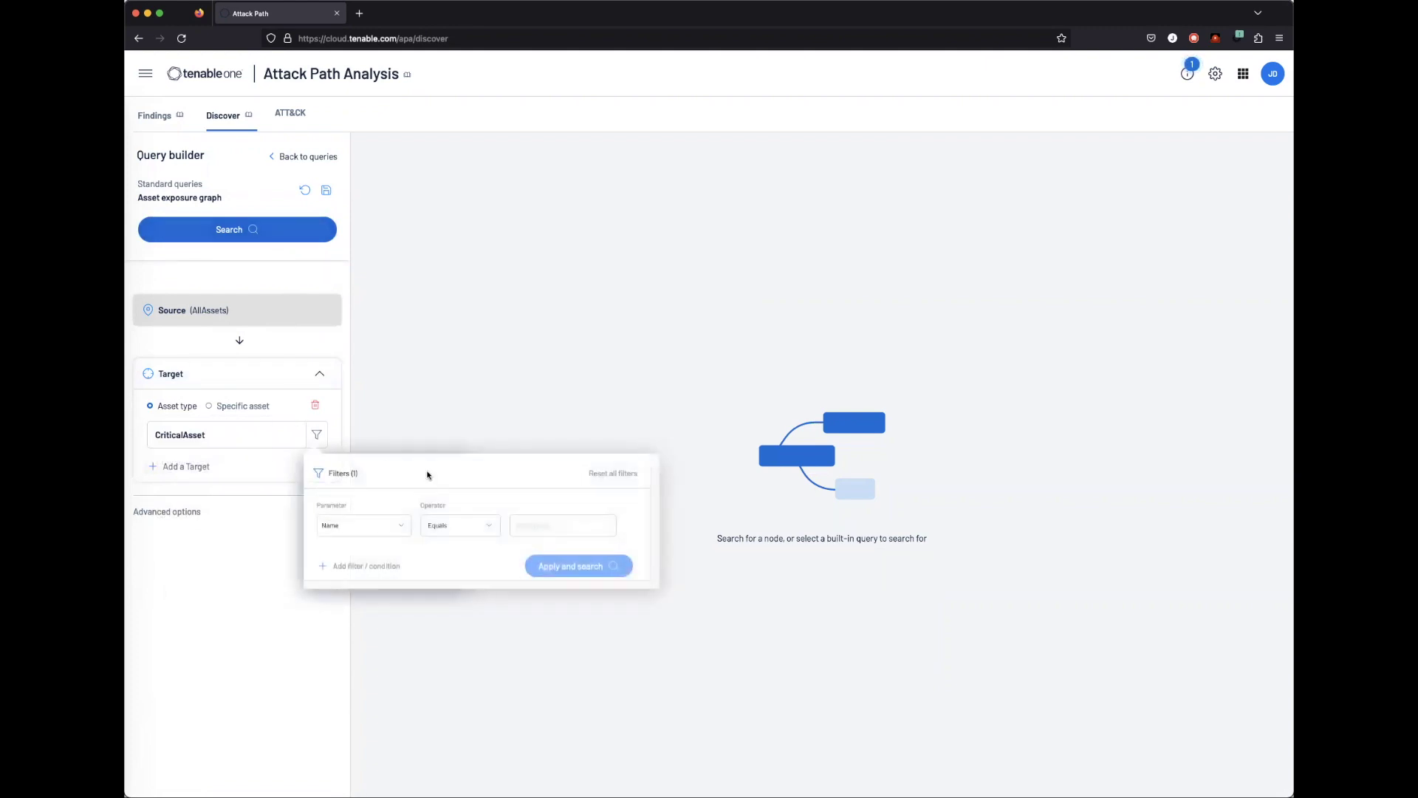
click(525, 522)
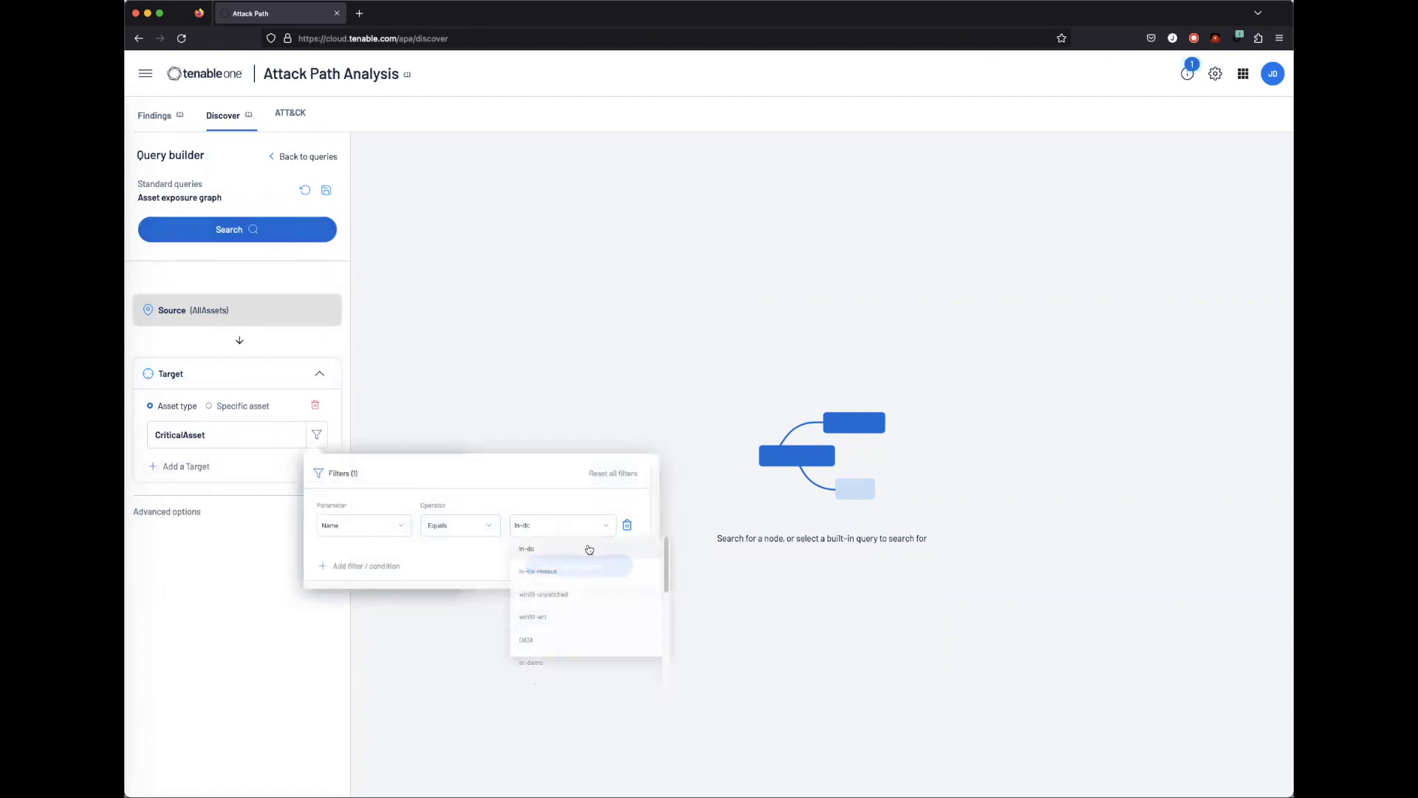
click(589, 550)
click(584, 567)
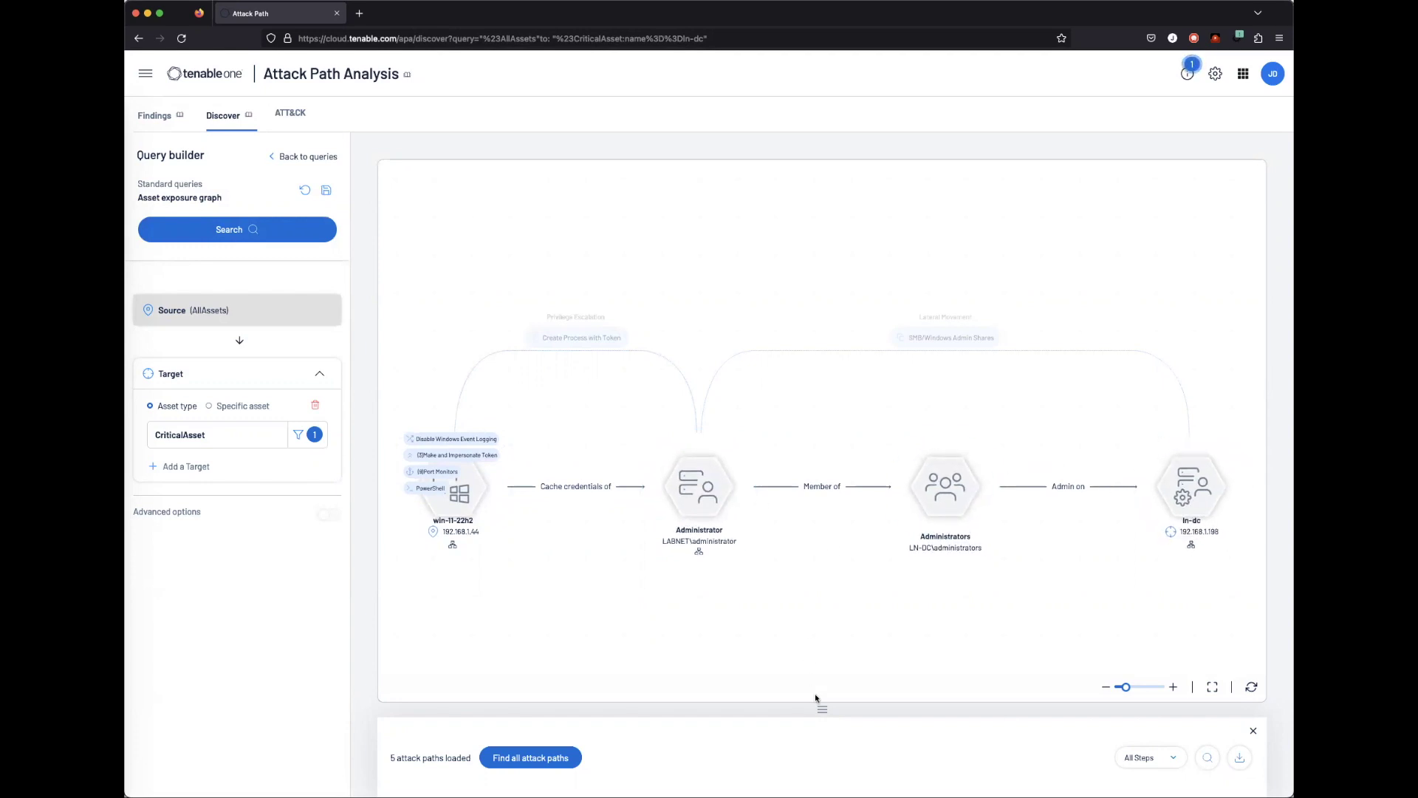
- Enlarge the results panel to show 16 steps across 5 paths from win-11-22h2 to ln-dc
drag(817, 709, 823, 584)
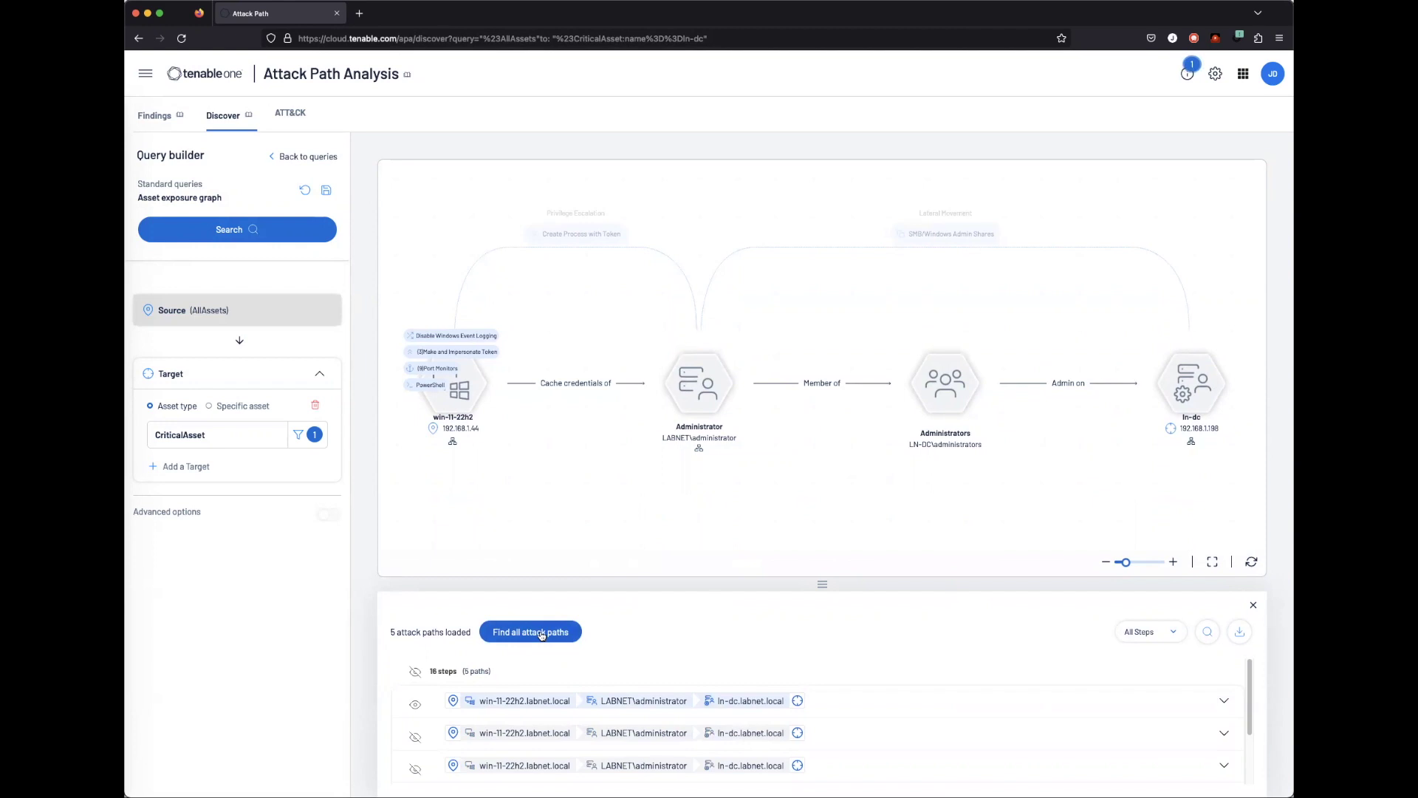
- Find all attack paths to ln-dc and expand the list of 32 paths
click(540, 633)
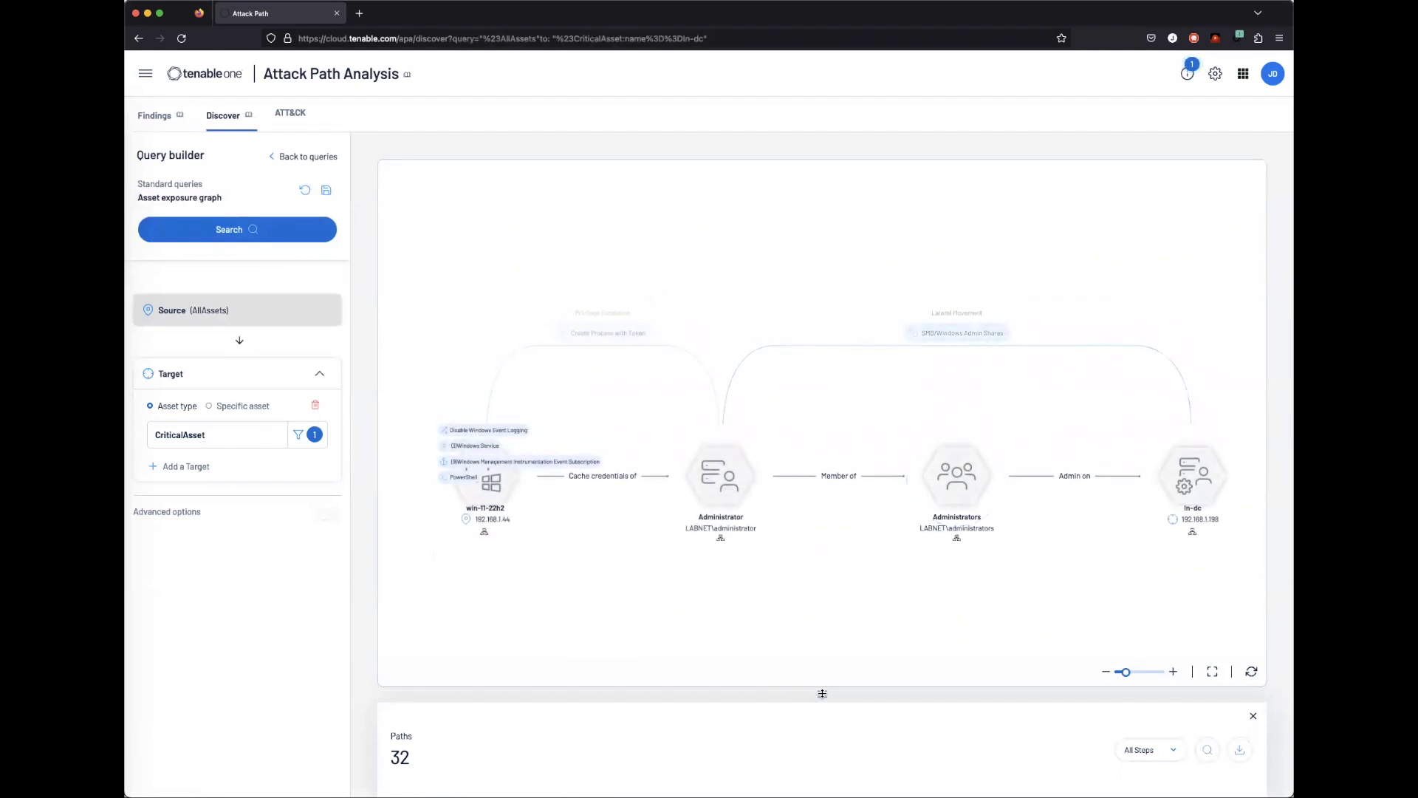
drag(822, 694, 822, 588)
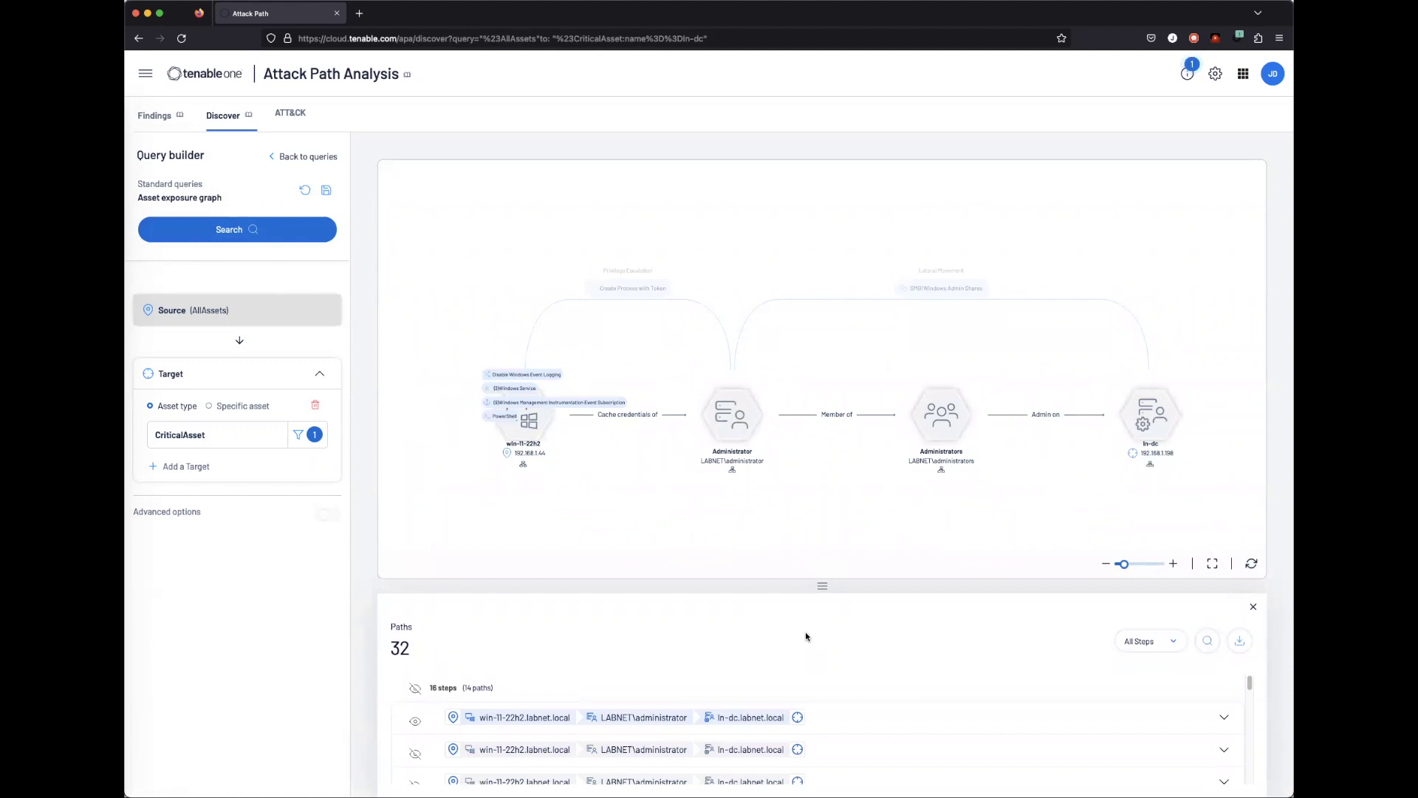
scroll(527, 709, down, 1)
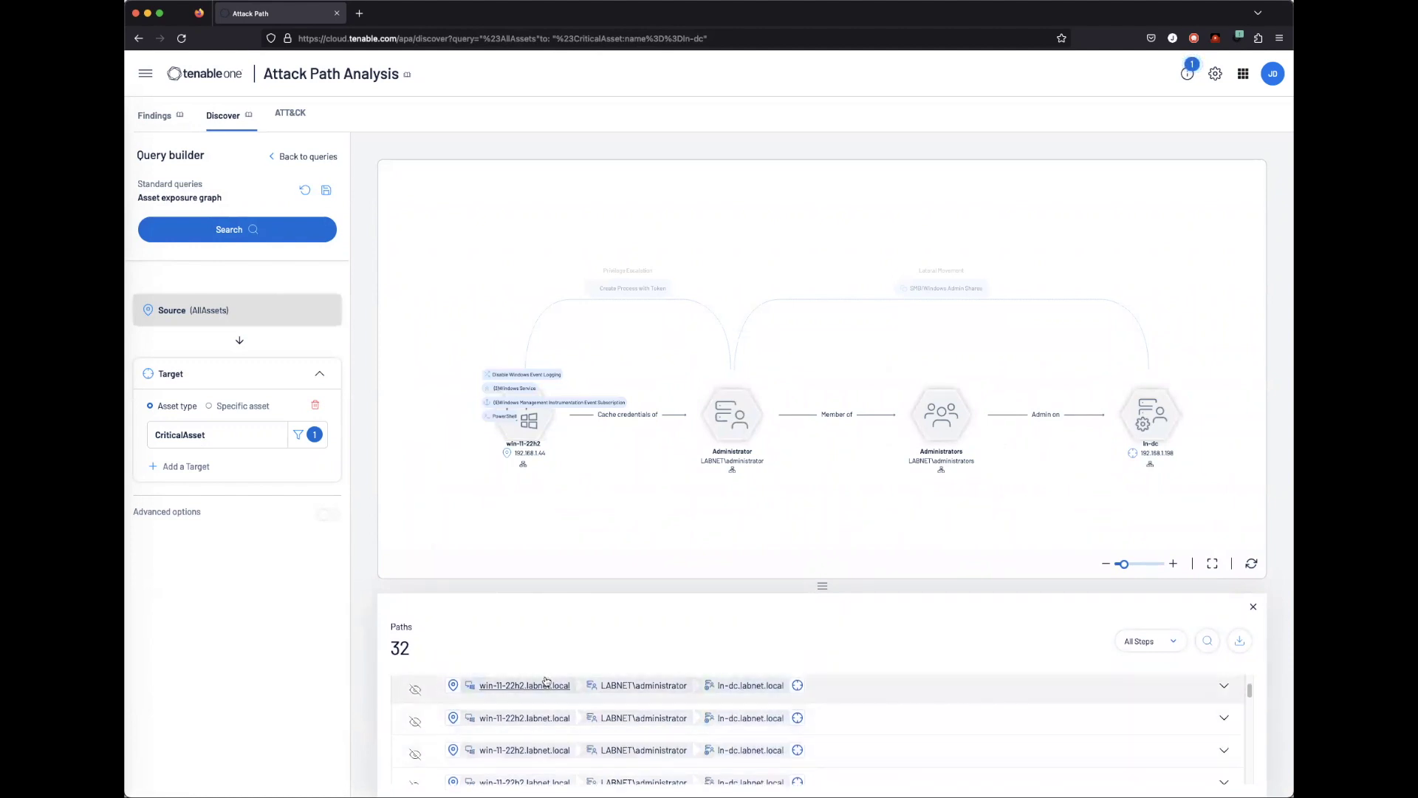
scroll(531, 681, down, 3)
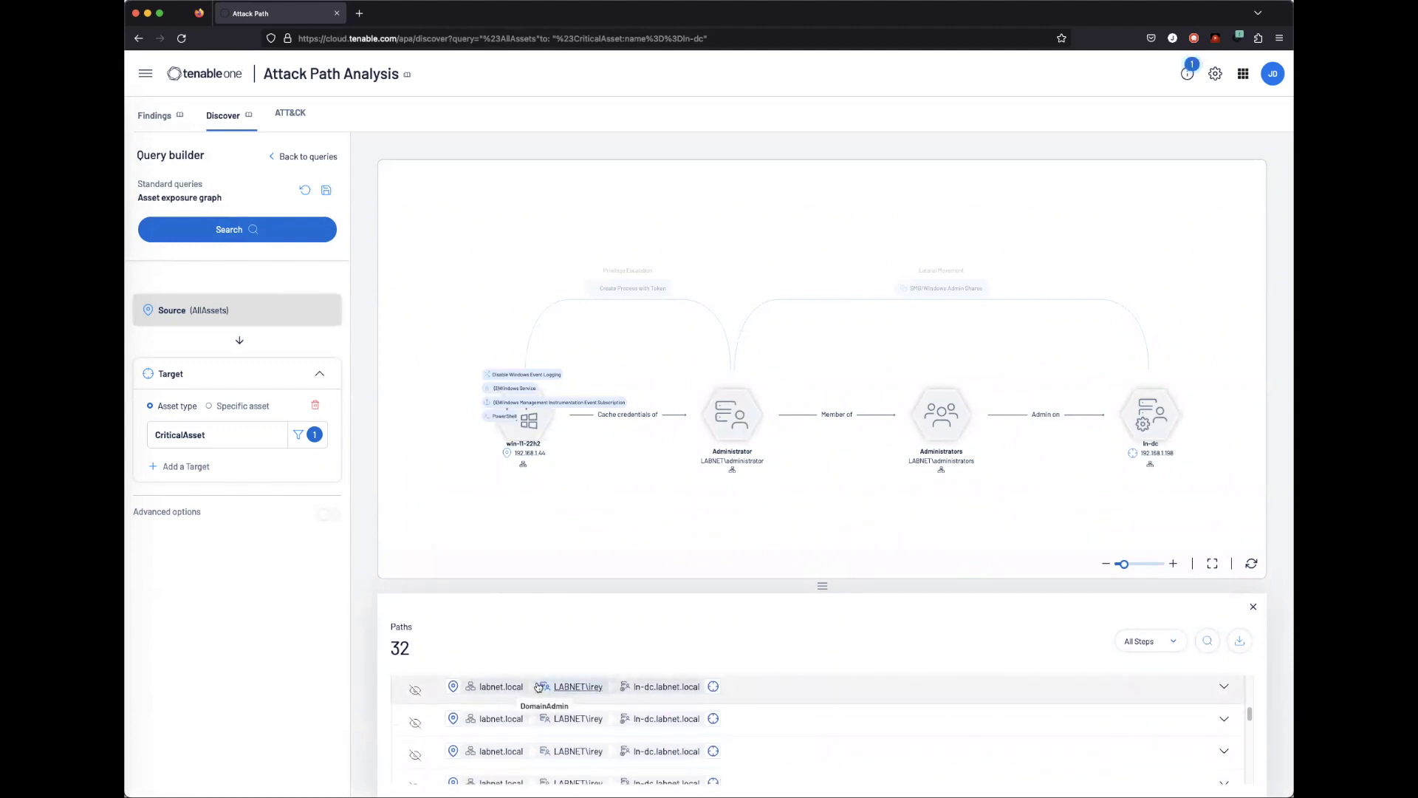
scroll(539, 687, down, 2)
scroll(536, 687, down, 1)
scroll(536, 685, up, 1)
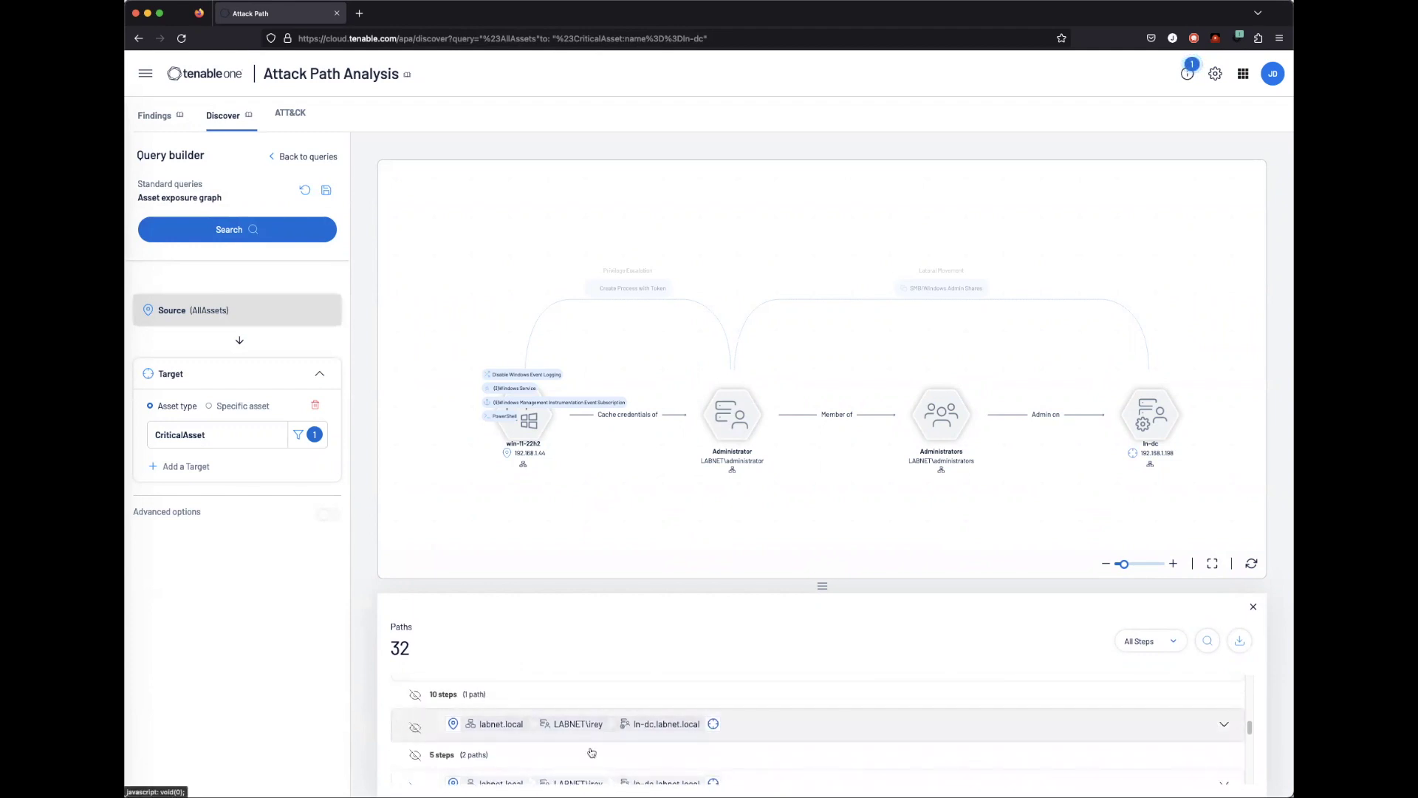
- Graph the labnet.local path to ln-dc through user rey and Remote Desktop Users
click(416, 729)
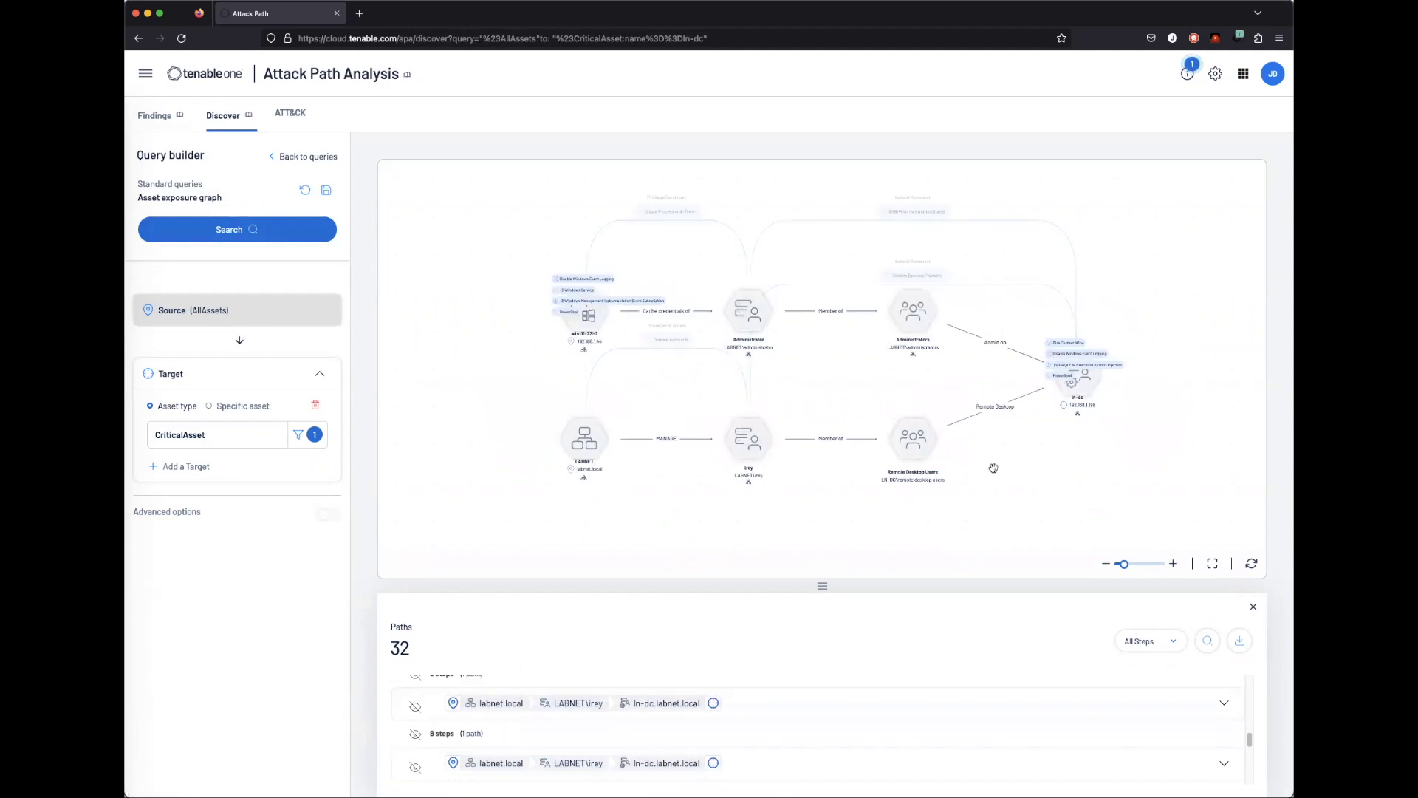
- Spread the combined graph horizontally so both routes into ln-dc are visible
drag(1076, 406, 1155, 388)
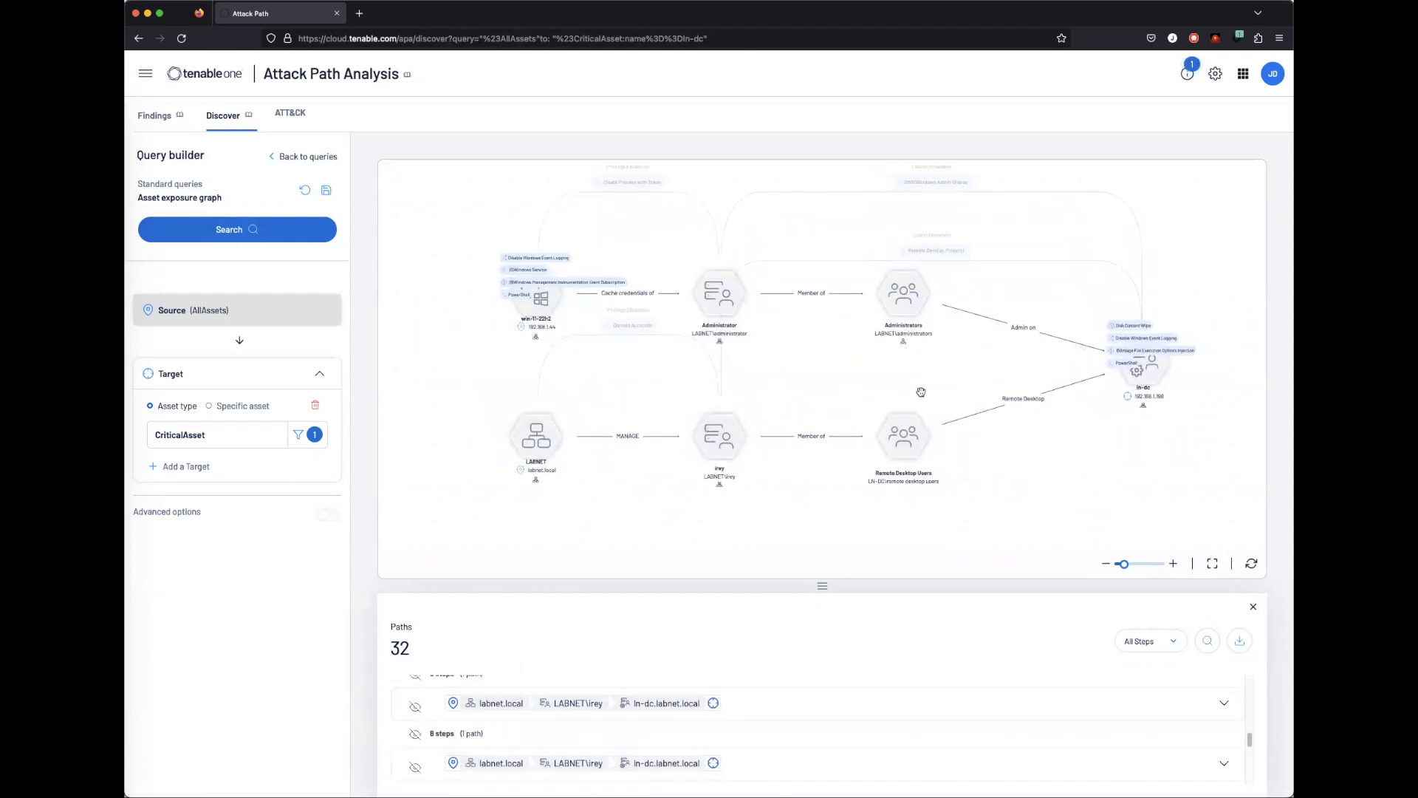